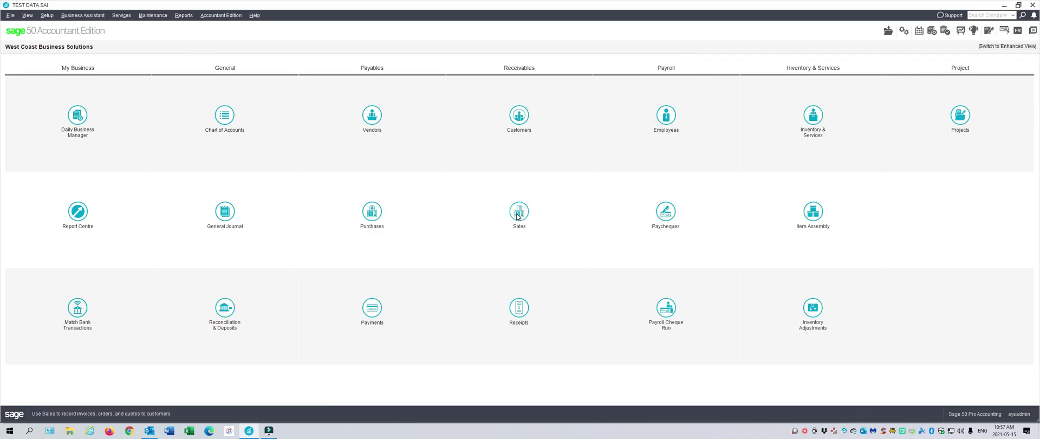
Start a sales invoice for ABC Company, invoice number NSF Chk #4321, dated 05/05/2021
{"action": "left_click", "coordinate": [517, 216]}
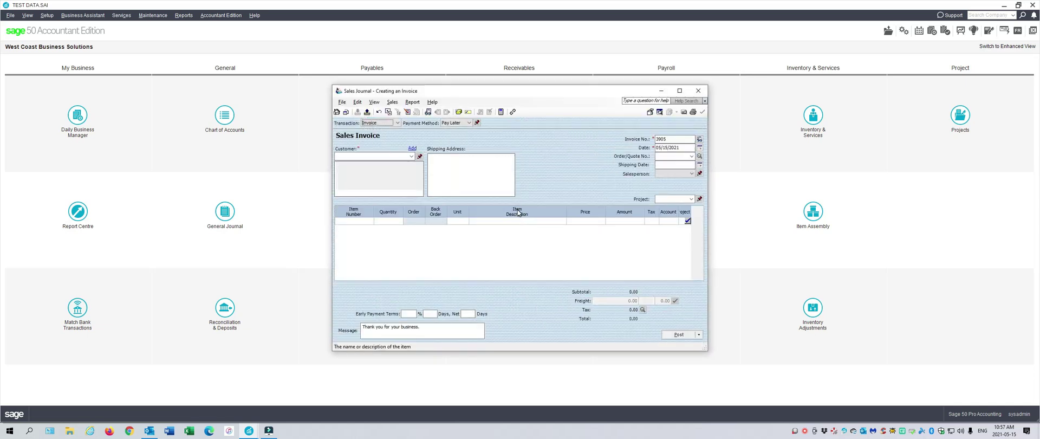
{"action": "key", "text": "Tab"}
{"action": "key", "text": "Tab"}
{"action": "key", "text": "Tab"}
{"action": "type", "text": "a"}
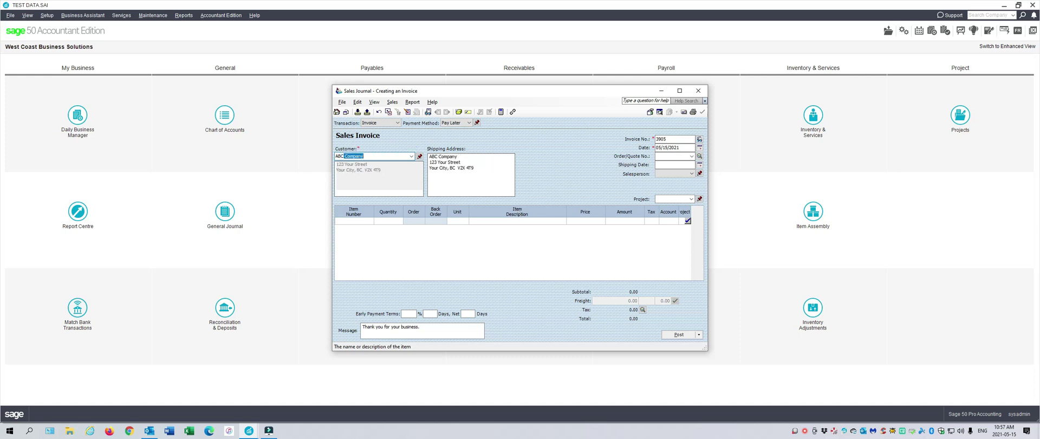
{"action": "key", "text": "Tab"}
{"action": "type", "text": "N"}
{"action": "key", "text": "Tab"}
{"action": "type", "text": "5/"}
{"action": "key", "text": "Tab"}
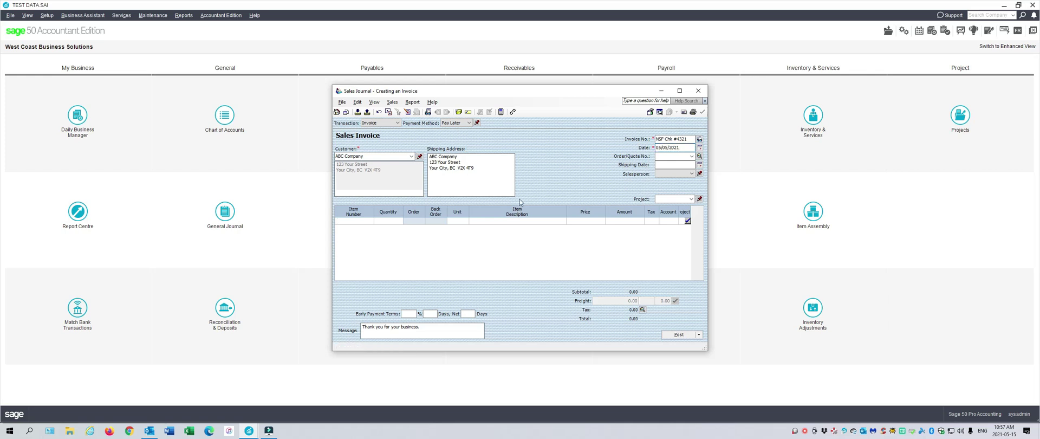
Add line 'NSF Cheque Received - Ref # Chk 4321' for 400.00 to account 1020 Chequing Account
{"action": "left_click", "coordinate": [513, 221]}
{"action": "type", "text": "NSF Ch"}
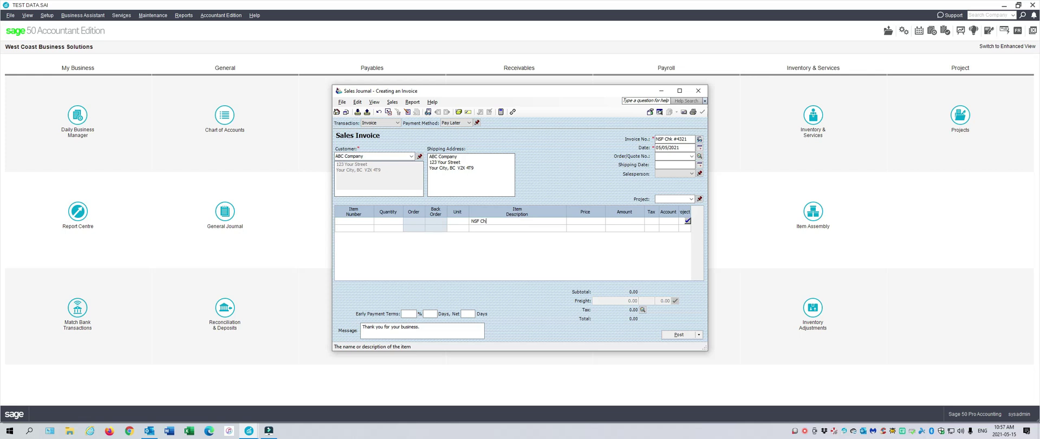
{"action": "type", "text": "eque"}
{"action": "type", "text": "400"}
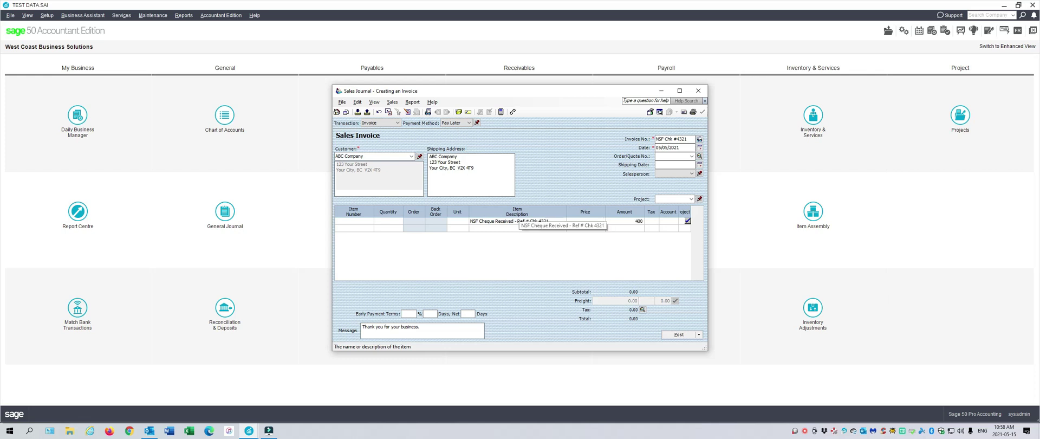
{"action": "key", "text": "Tab"}
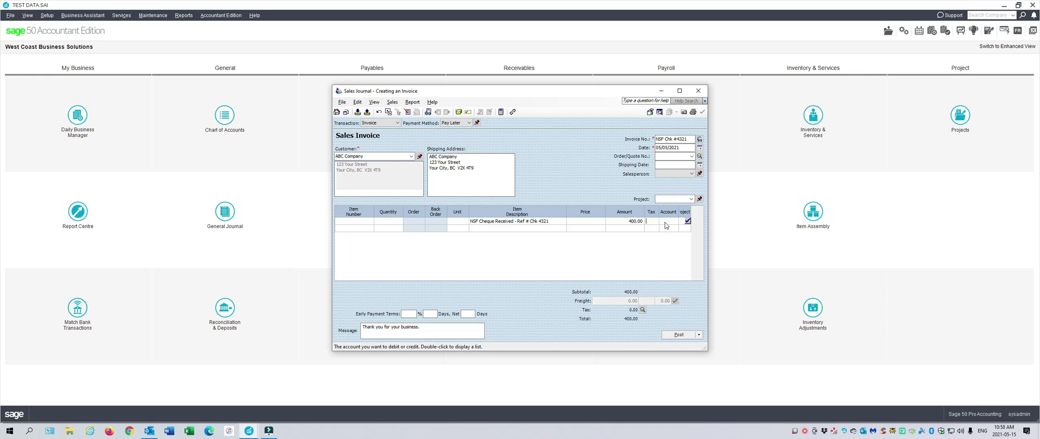
{"action": "type", "text": "1"}
{"action": "double_click", "coordinate": [666, 222]}
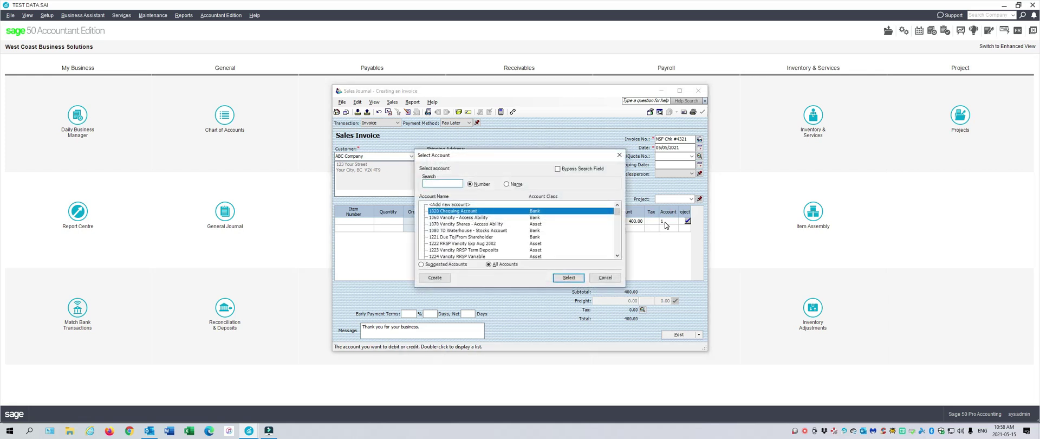
{"action": "key", "text": "Return"}
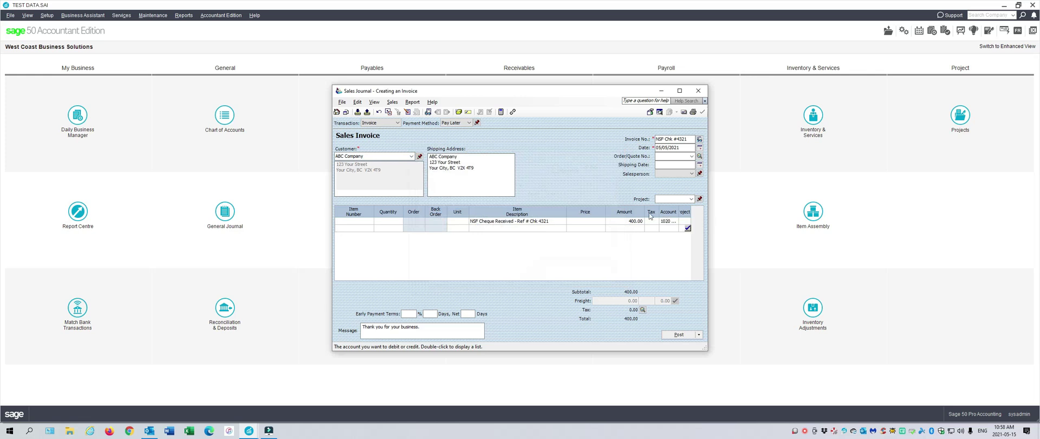
Preview the invoice's sales journal entry, then close the preview
{"action": "left_click", "coordinate": [410, 102]}
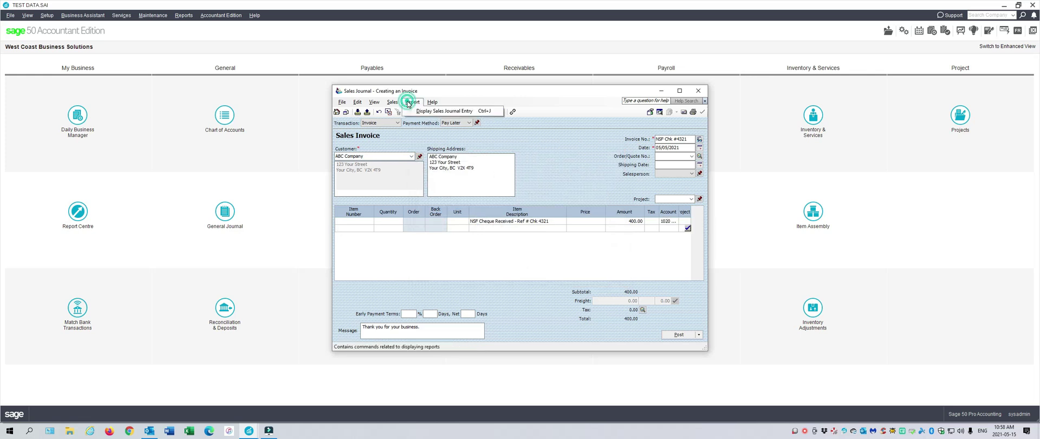
{"action": "left_click", "coordinate": [426, 115]}
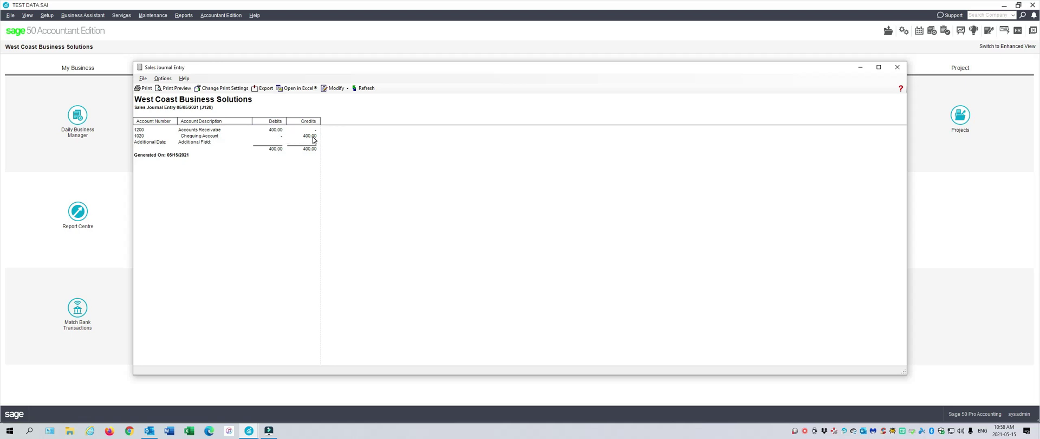
{"action": "left_click", "coordinate": [897, 67]}
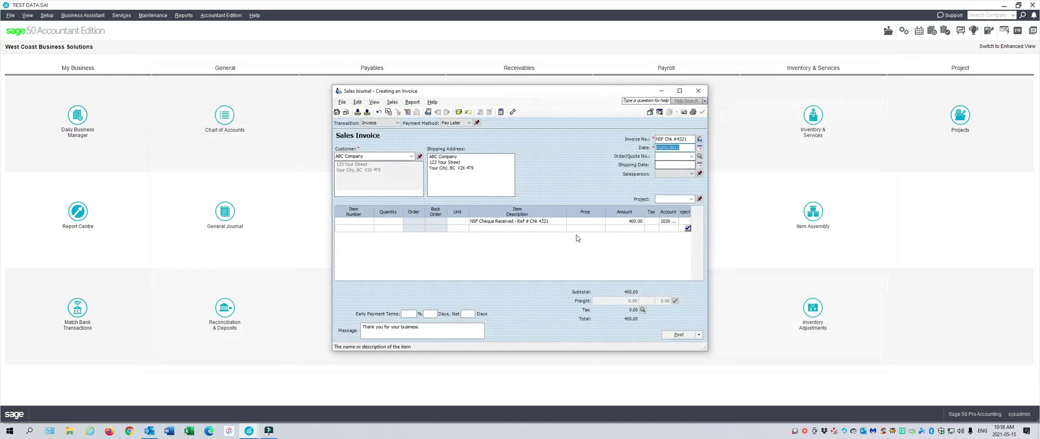
Post the 400.00 NSF invoice, confirm it, and close the Sales Journal
{"action": "left_click", "coordinate": [679, 335]}
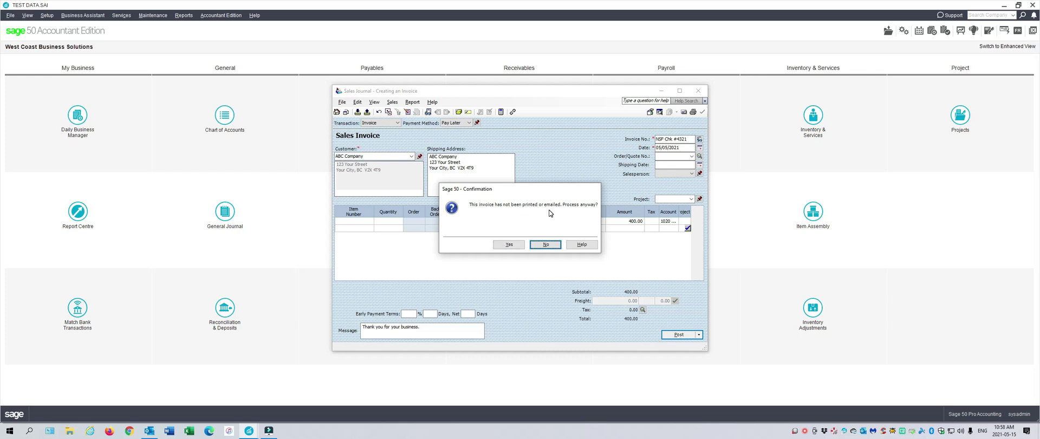
{"action": "left_click", "coordinate": [507, 245]}
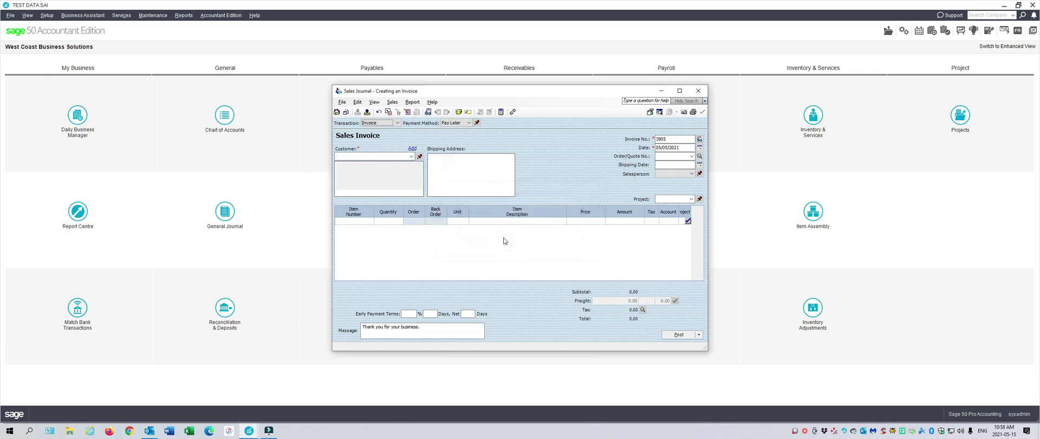
{"action": "left_click", "coordinate": [699, 92]}
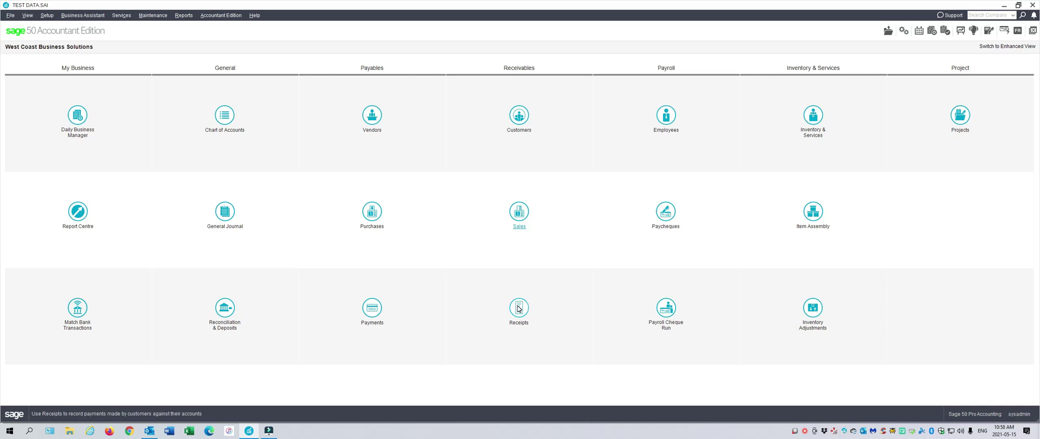
Enter a receipt from ABC Company, cheque 4322, paying 400.00 against NSF Chk #4321
{"action": "left_click", "coordinate": [518, 308]}
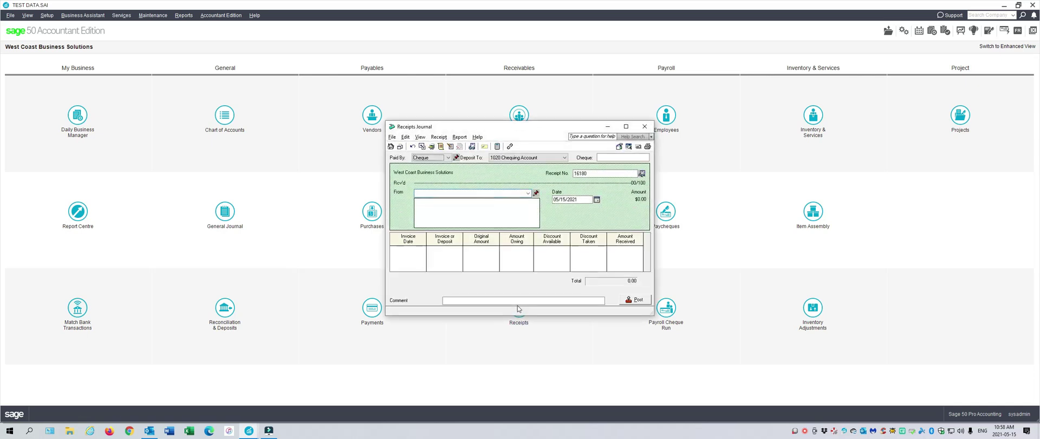
{"action": "key", "text": "Tab"}
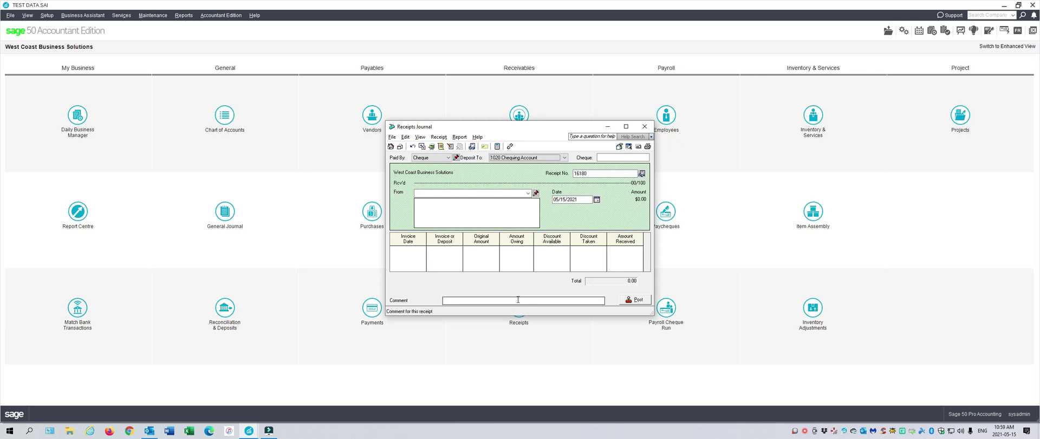
{"action": "left_click", "coordinate": [443, 193]}
{"action": "type", "text": "ABC Company"}
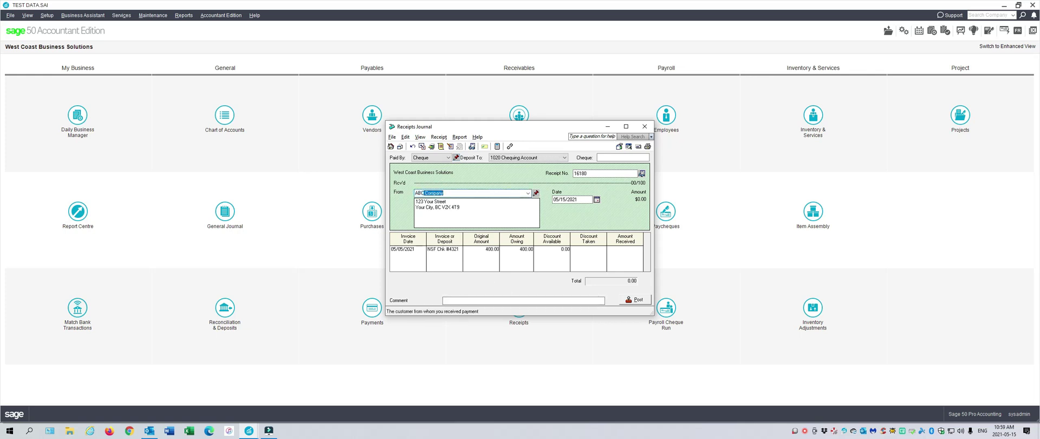
{"action": "left_click", "coordinate": [625, 157]}
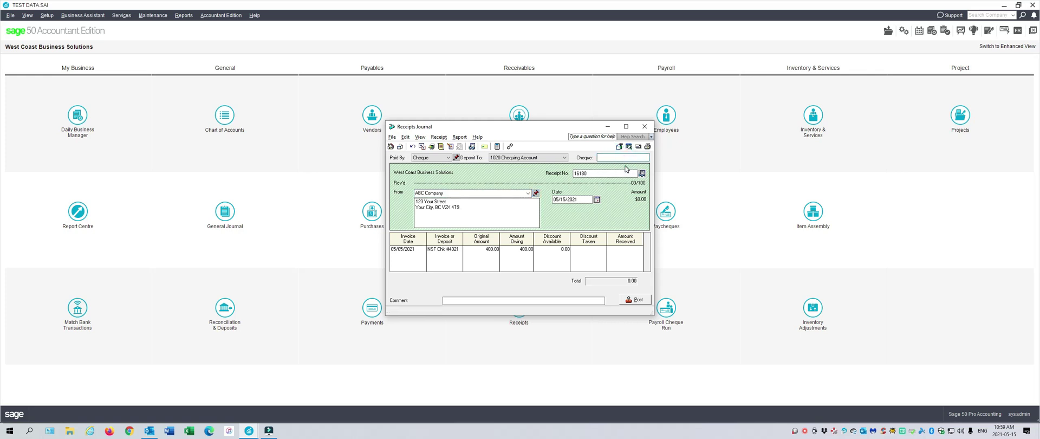
{"action": "type", "text": "4"}
{"action": "key", "text": "Tab"}
{"action": "key", "text": "Tab"}
{"action": "key", "text": "Tab"}
{"action": "key", "text": "Tab"}
{"action": "key", "text": "Tab"}
{"action": "key", "text": "Tab"}
{"action": "key", "text": "Tab"}
{"action": "key", "text": "Tab"}
Review the receipt's journal entry, then post the 400.00 receipt
{"action": "left_click", "coordinate": [458, 137]}
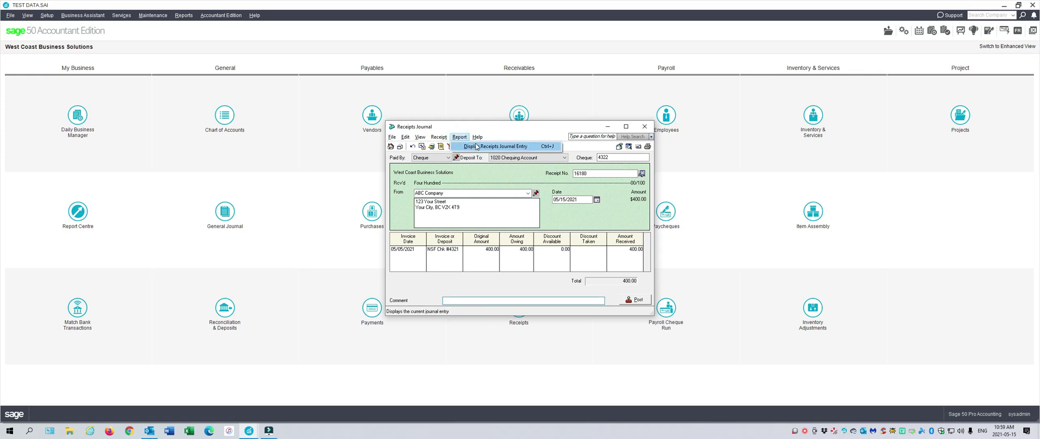
{"action": "left_click", "coordinate": [475, 146]}
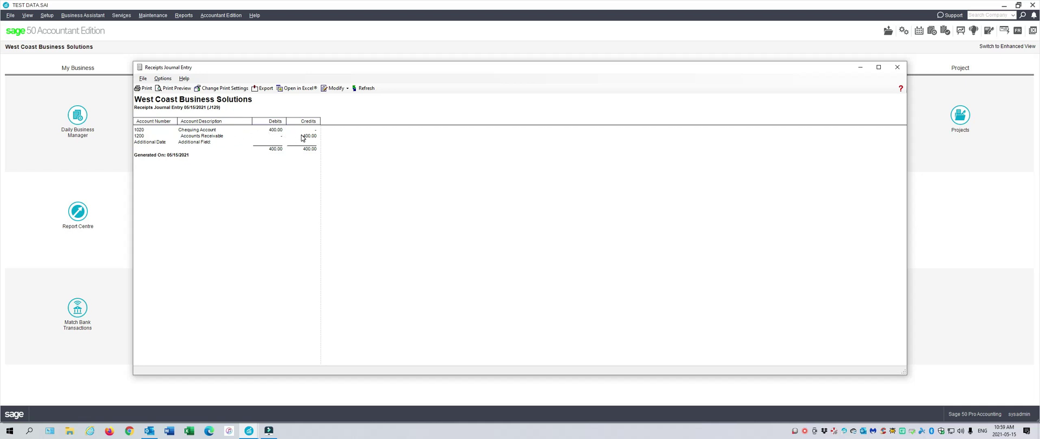
{"action": "left_click", "coordinate": [897, 67]}
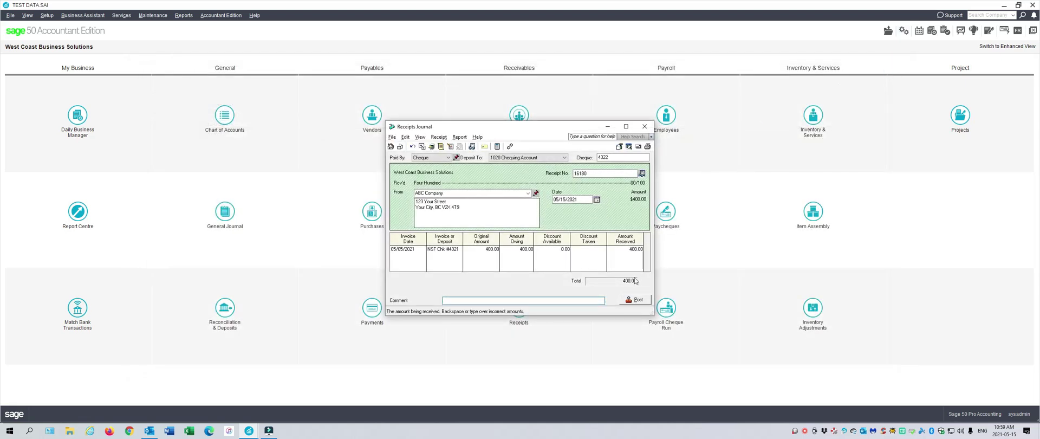
{"action": "left_click", "coordinate": [628, 301]}
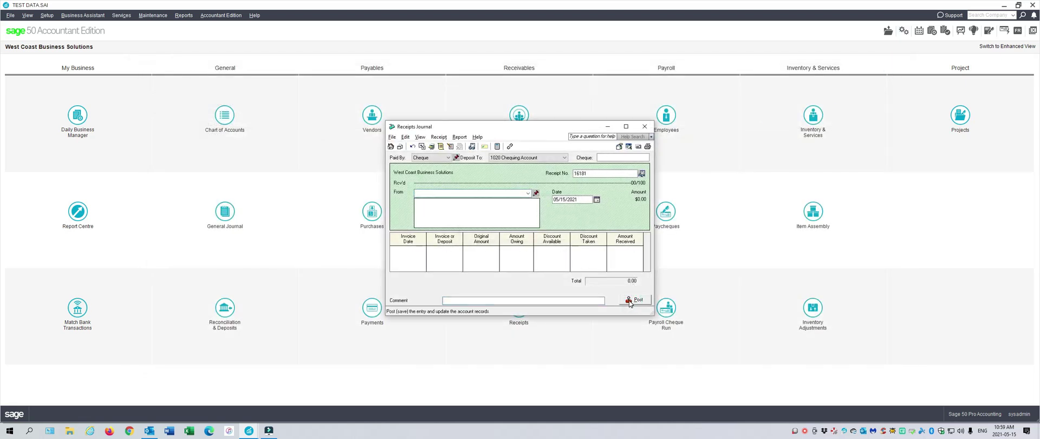
Close Receipts and run the Receivables Customer Aged report in Detail view
{"action": "left_click", "coordinate": [644, 127]}
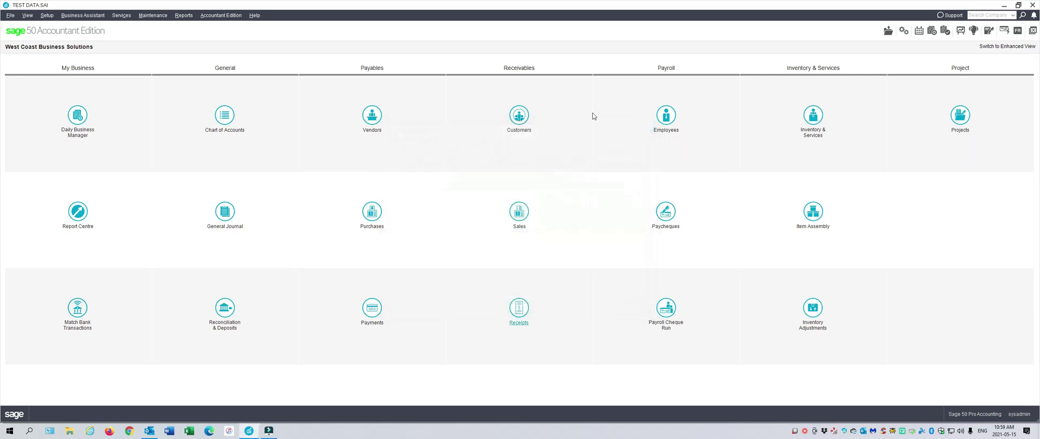
{"action": "left_click", "coordinate": [184, 16]}
{"action": "mouse_move", "coordinate": [222, 95]}
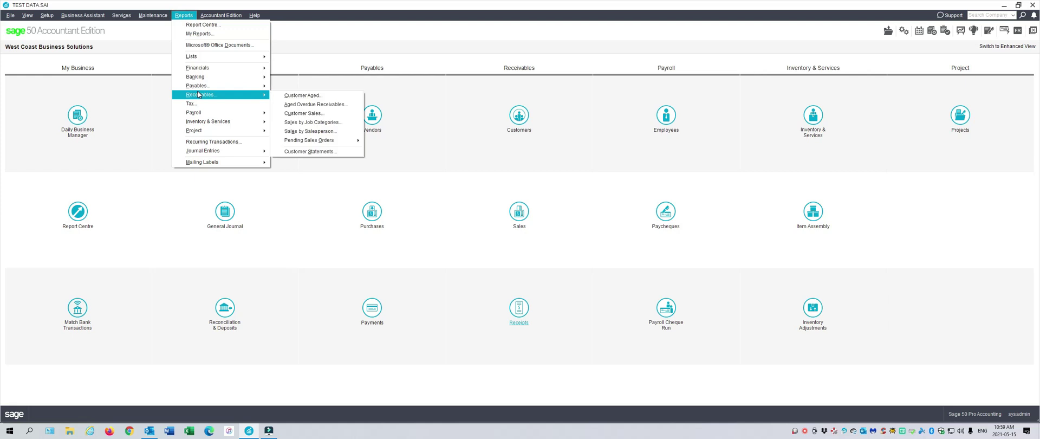
{"action": "left_click", "coordinate": [318, 98]}
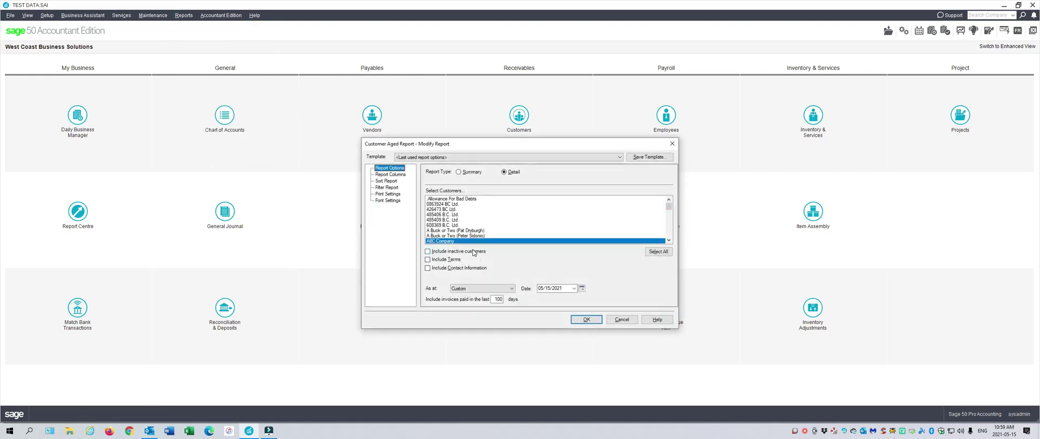
{"action": "left_click", "coordinate": [590, 319]}
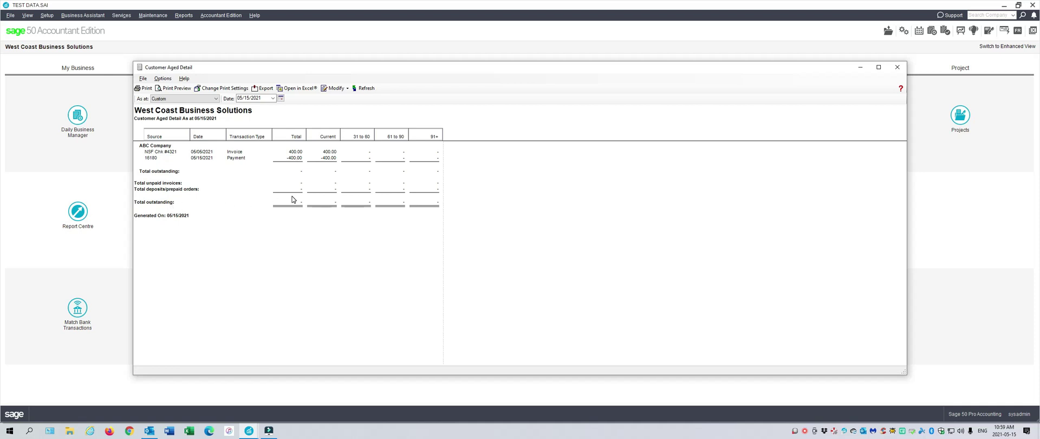
Close the Customer Aged Detail report window
{"action": "left_click", "coordinate": [897, 68]}
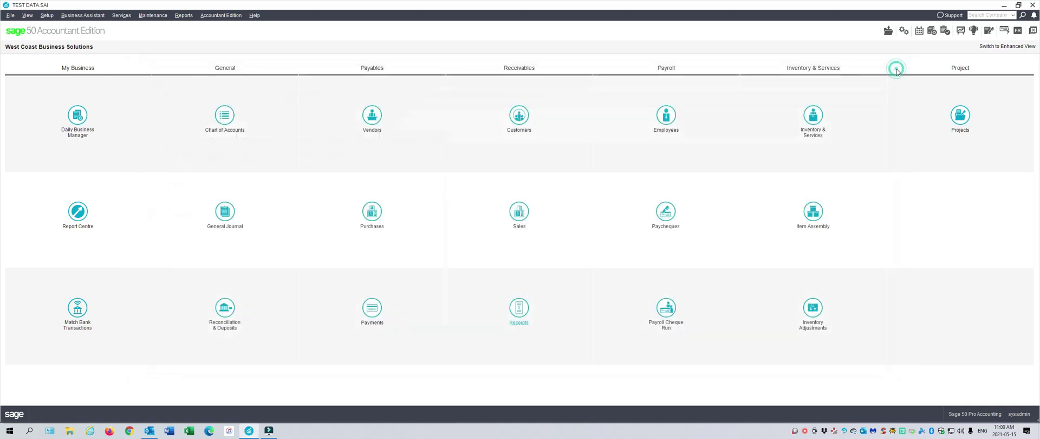